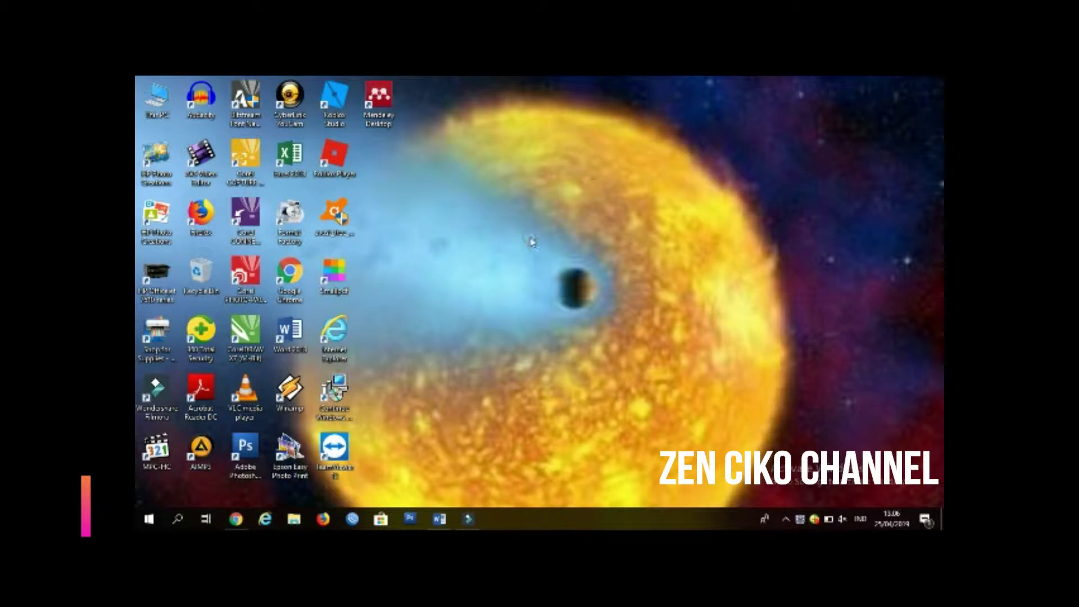
- Bring the 'CARA MEMBUAT PASSWORD DI APLIKASI WORD' document to the front from the Word taskbar previews
{"action": "left_click_drag", "start_coordinate": [354, 306], "coordinate": [271, 363]}
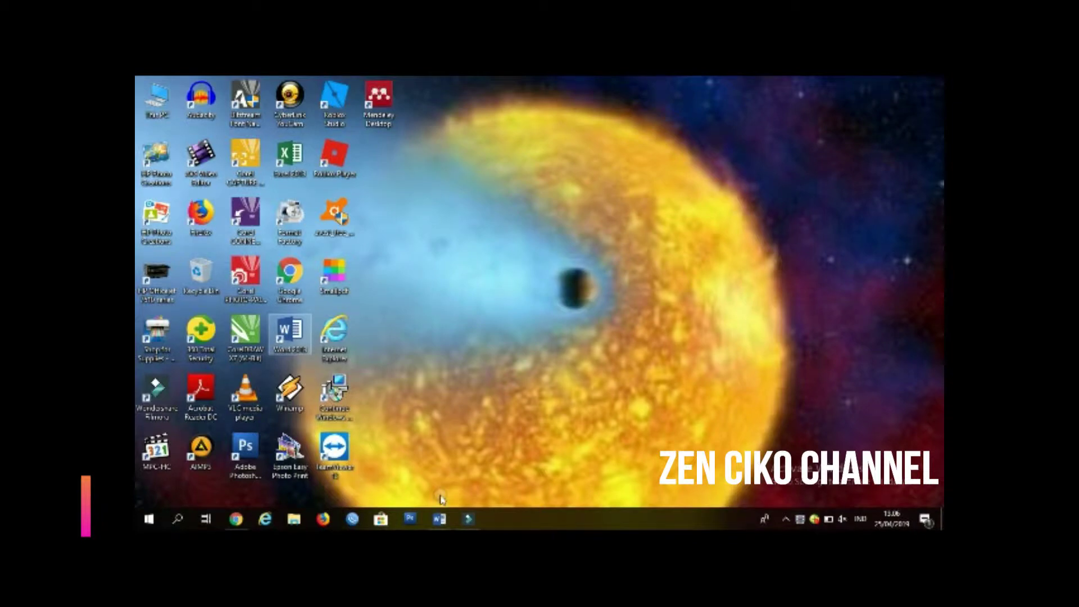
{"action": "left_click", "coordinate": [439, 518]}
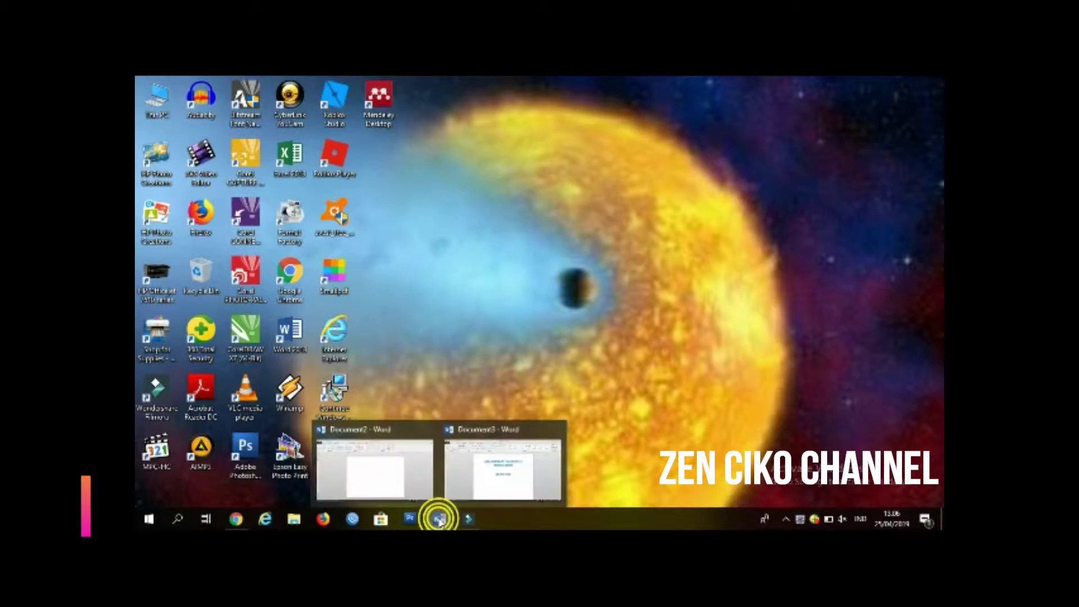
{"action": "left_click", "coordinate": [471, 493]}
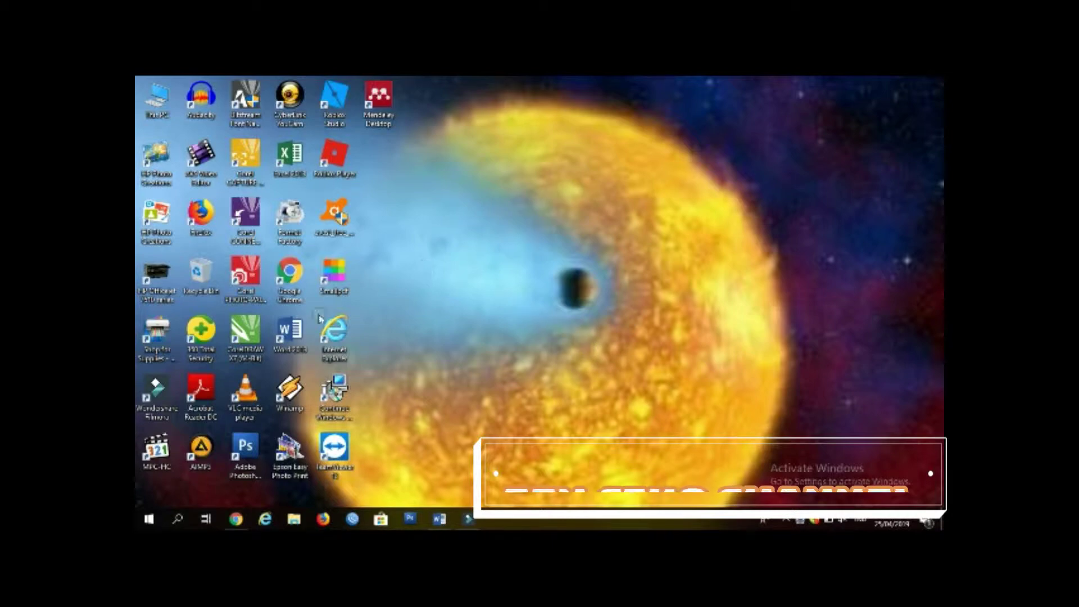
{"action": "left_click", "coordinate": [289, 331]}
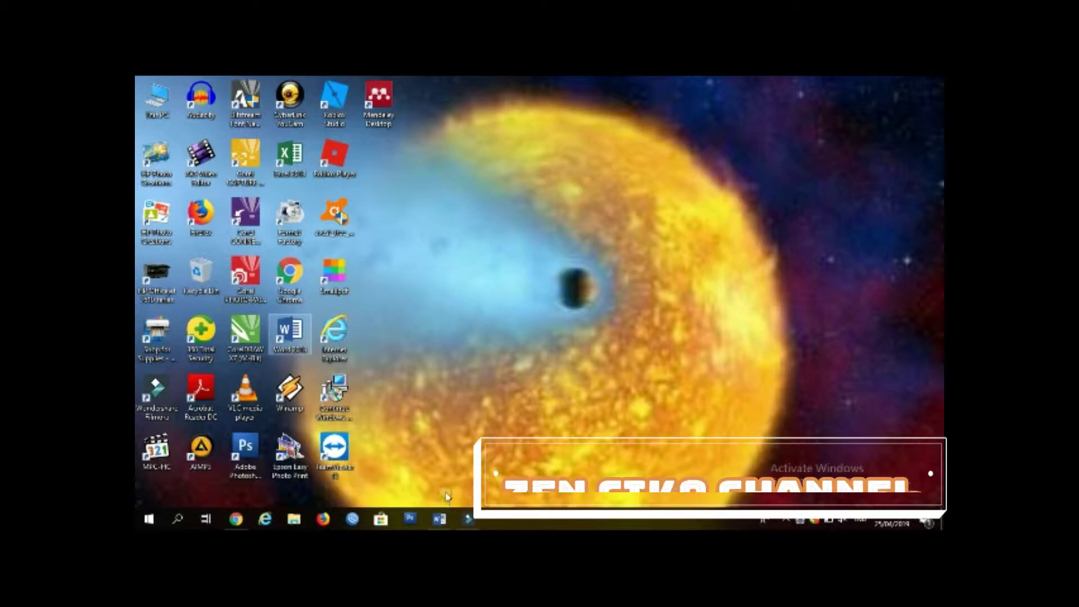
{"action": "left_click", "coordinate": [439, 518]}
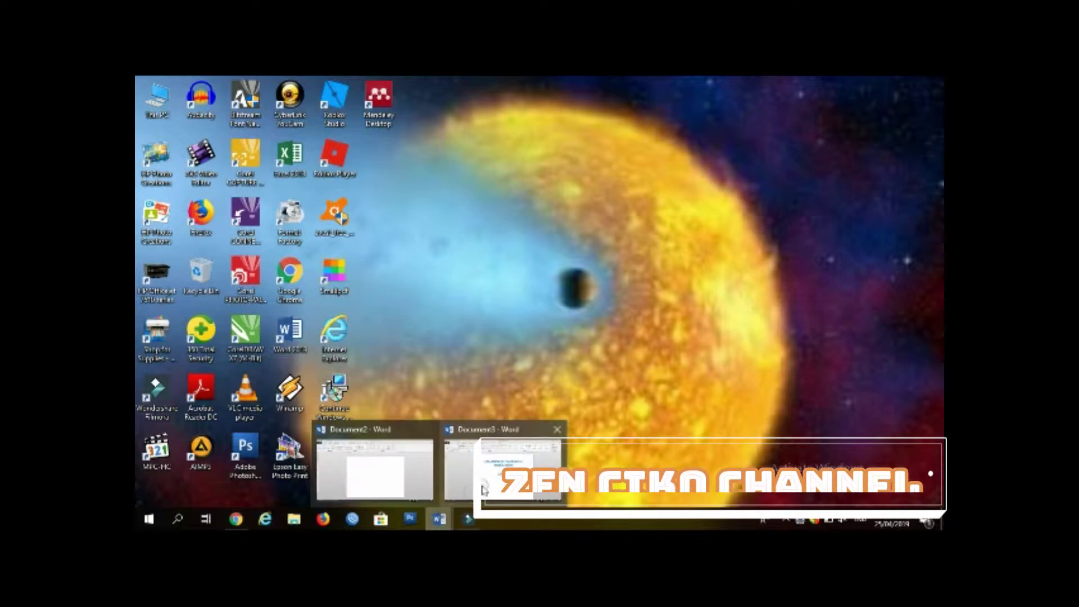
{"action": "left_click", "coordinate": [482, 489]}
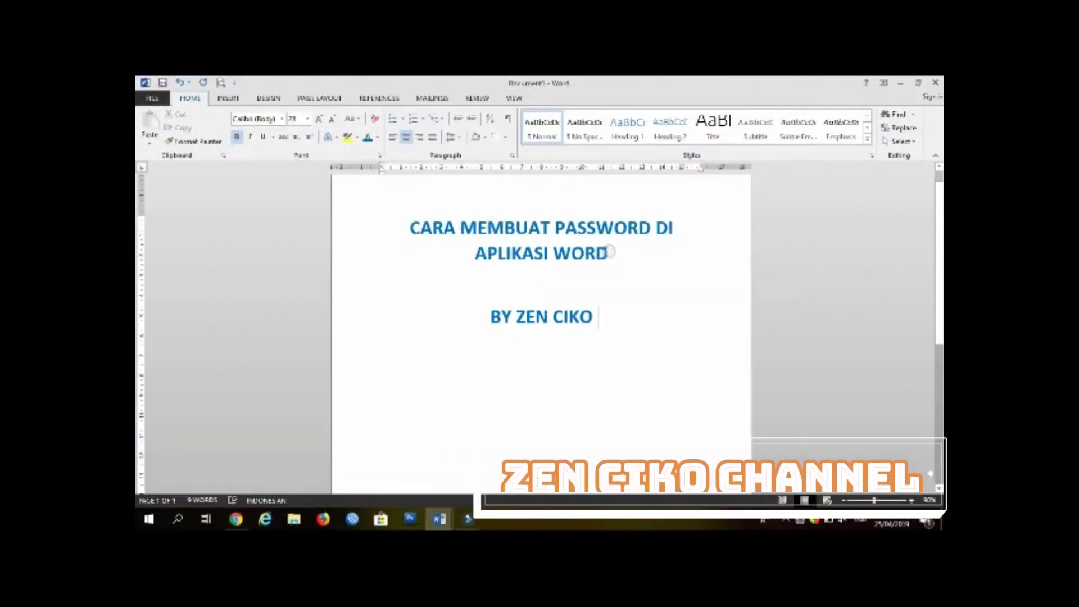
{"action": "mouse_move", "coordinate": [406, 227]}
{"action": "left_mouse_down"}
{"action": "mouse_move", "coordinate": [515, 236]}
{"action": "mouse_move", "coordinate": [619, 302]}
{"action": "mouse_move", "coordinate": [616, 333]}
{"action": "left_mouse_up"}
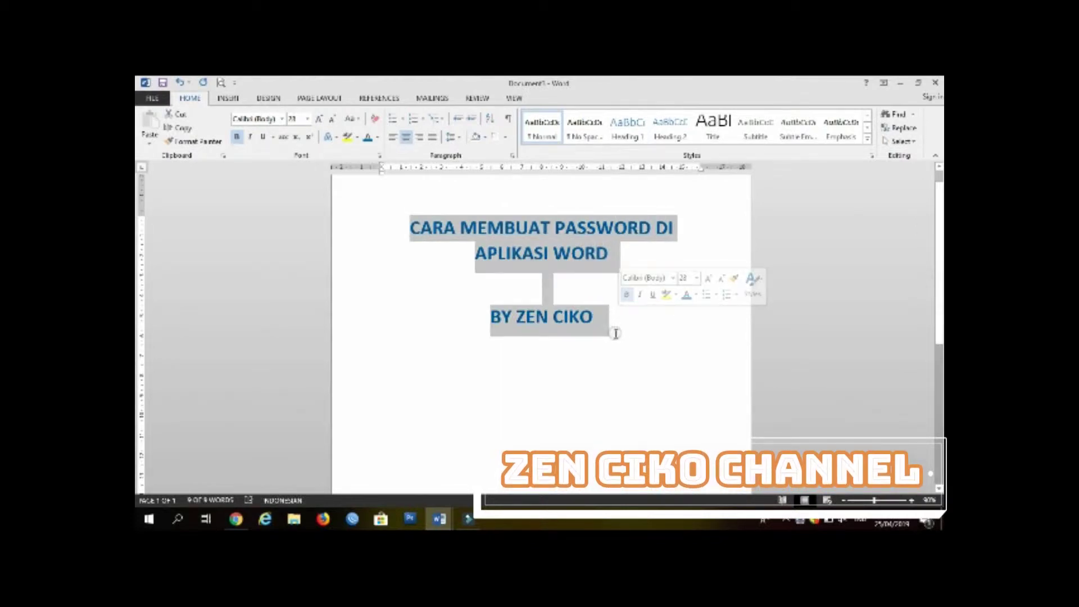
{"action": "left_click", "coordinate": [616, 333]}
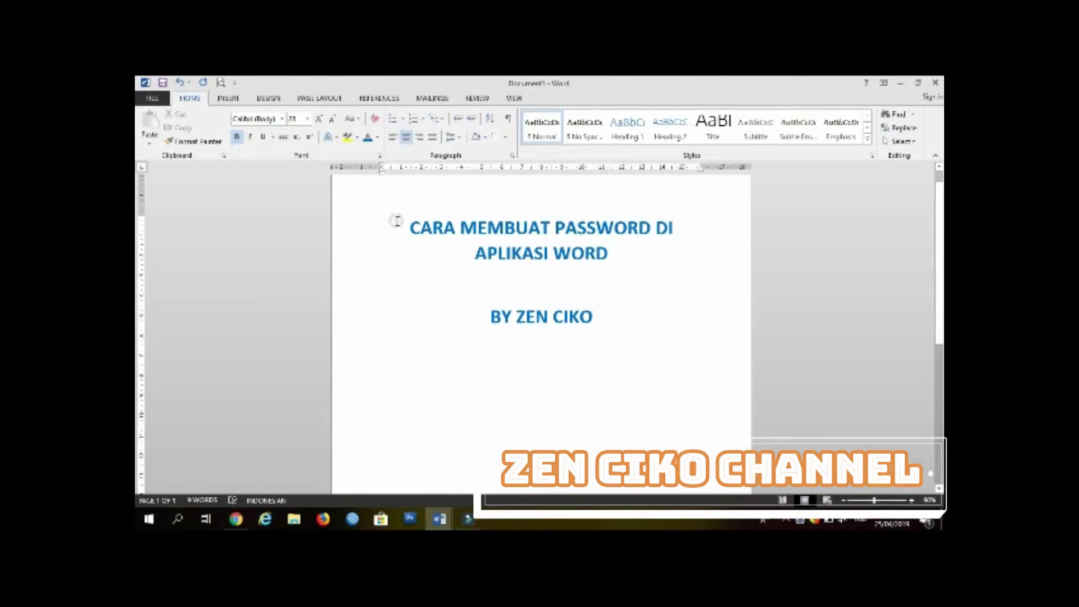
{"action": "scroll", "coordinate": [396, 221], "scroll_direction": "down", "scroll_amount": 1}
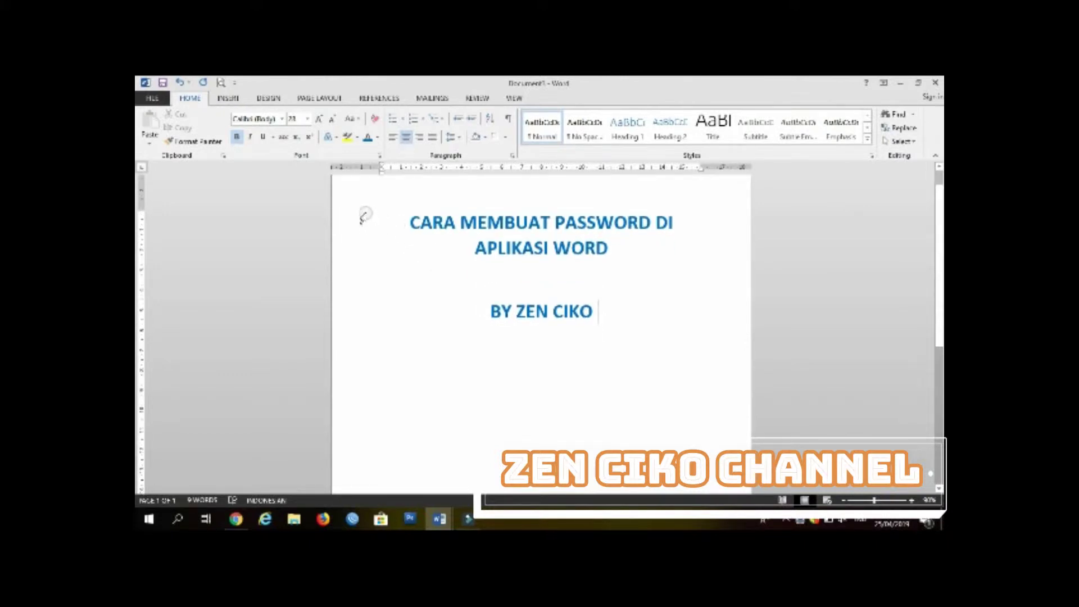
{"action": "scroll", "coordinate": [394, 216], "scroll_direction": "up", "scroll_amount": 2}
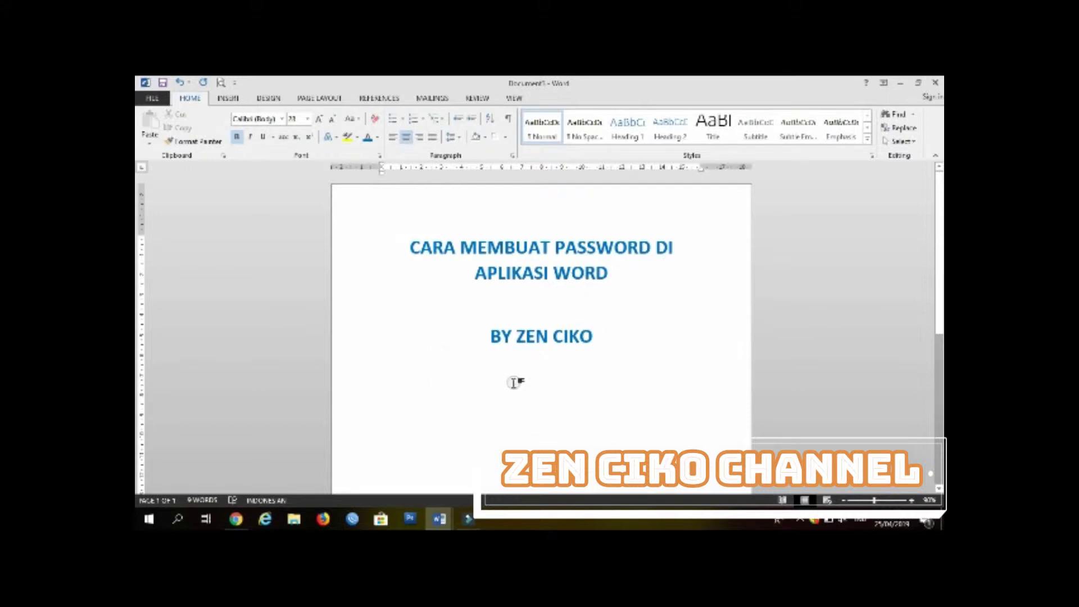
{"action": "scroll", "coordinate": [511, 365], "scroll_direction": "down", "scroll_amount": 3}
{"action": "scroll", "coordinate": [511, 363], "scroll_direction": "up", "scroll_amount": 3}
{"action": "left_click", "coordinate": [543, 309]}
- Encrypt the document with a password through File > Info > Protect Document, entering it twice
{"action": "left_click", "coordinate": [155, 100]}
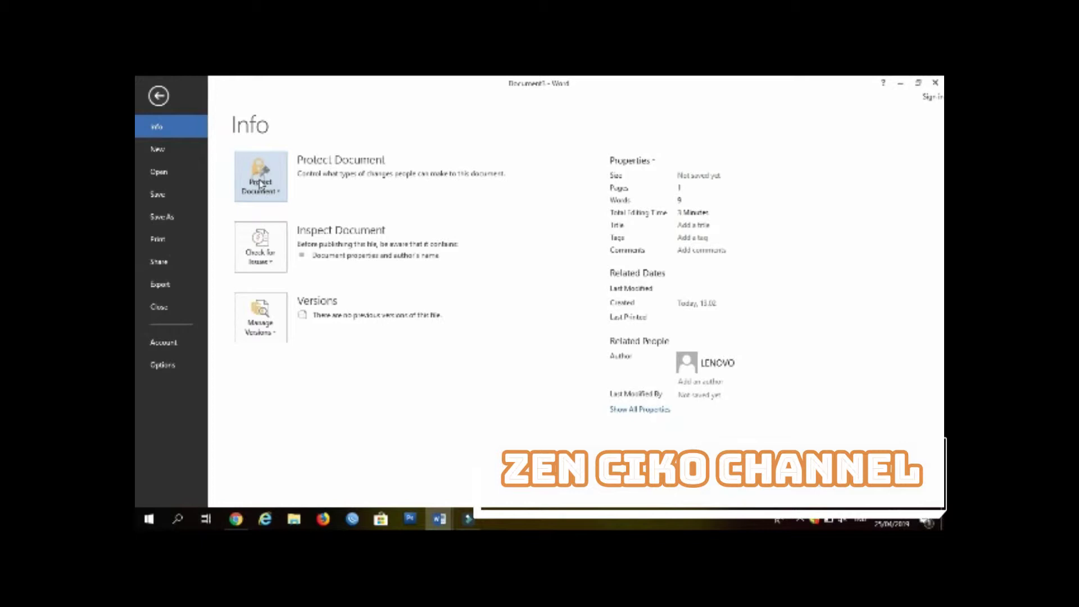
{"action": "left_click", "coordinate": [268, 179]}
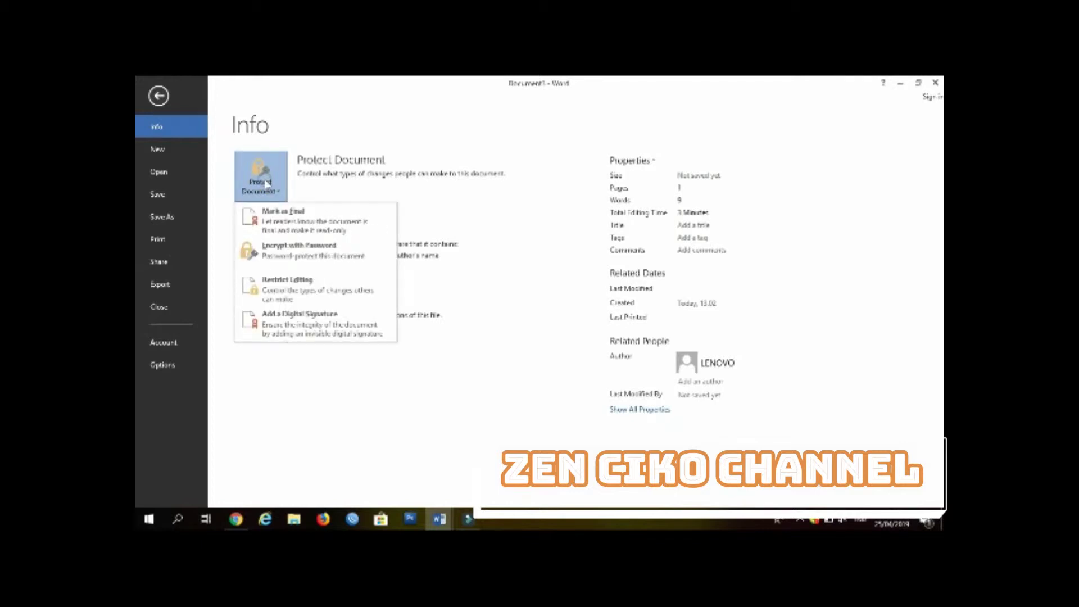
{"action": "left_click", "coordinate": [301, 259]}
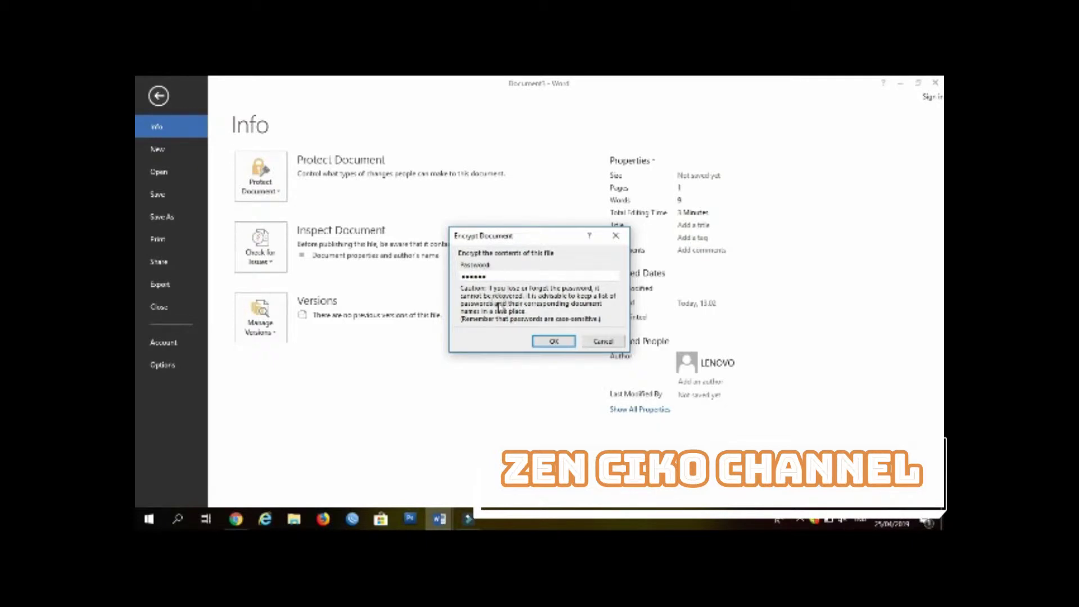
{"action": "left_click", "coordinate": [554, 341]}
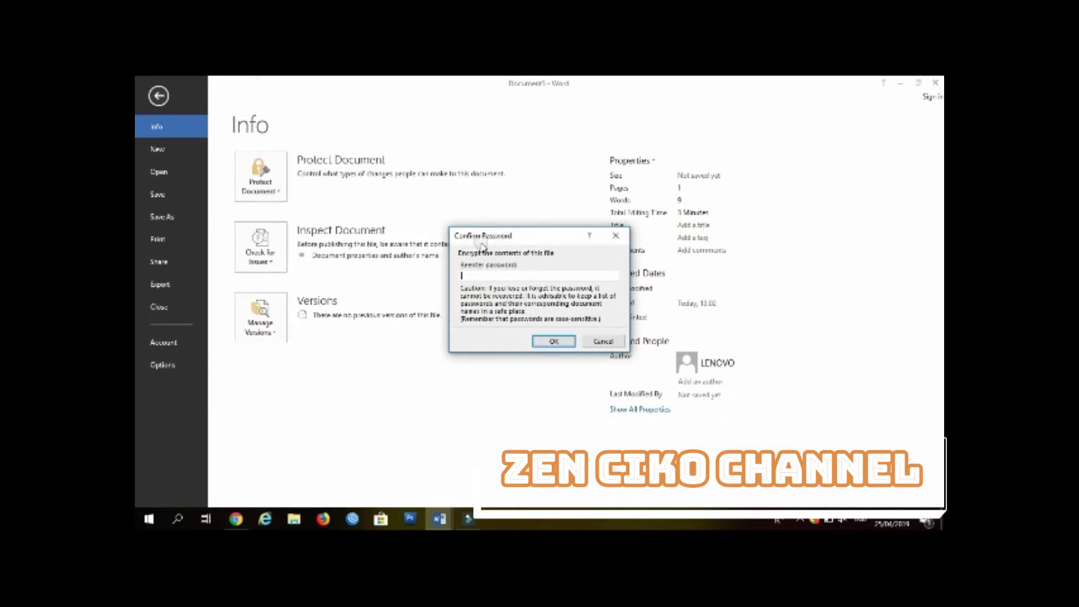
{"action": "left_click", "coordinate": [467, 274]}
{"action": "type", "text": "1"}
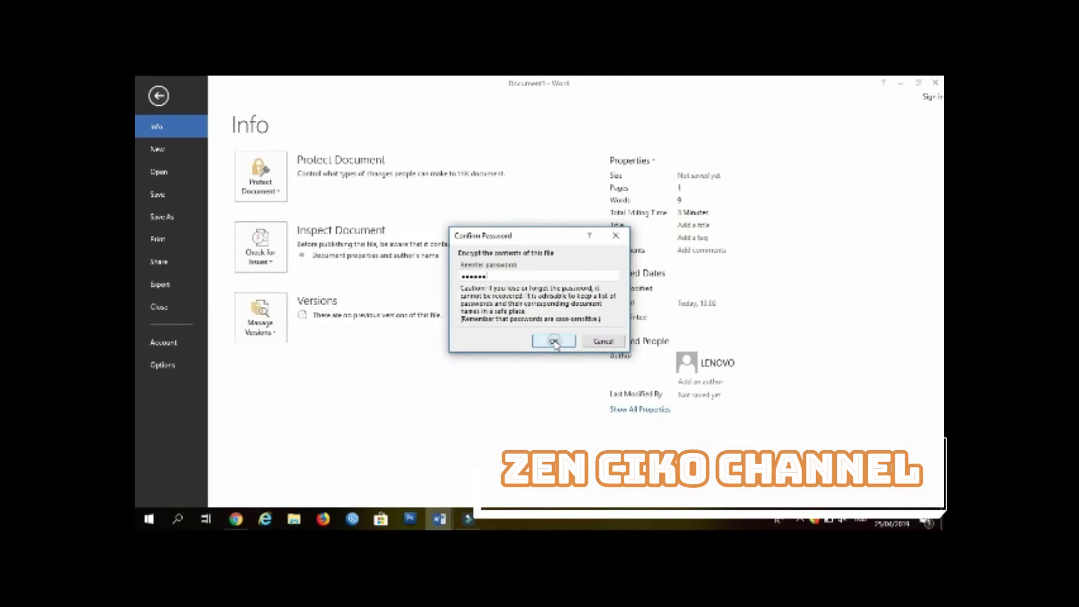
{"action": "left_click", "coordinate": [549, 340]}
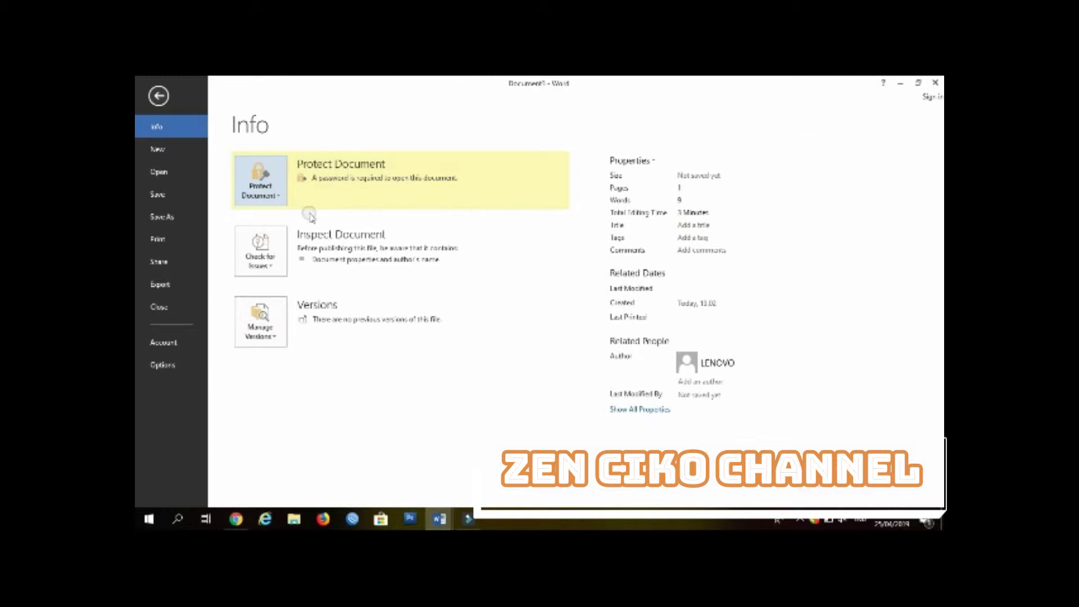
- Save the protected document to the Documents folder under its title-based file name
{"action": "key", "text": "Escape"}
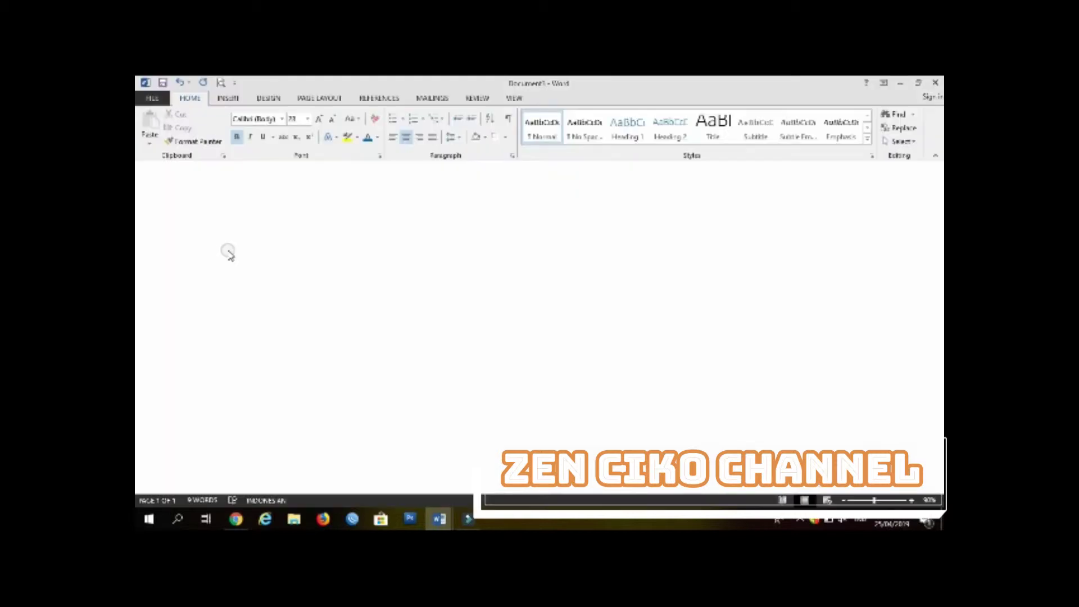
{"action": "left_click", "coordinate": [151, 98]}
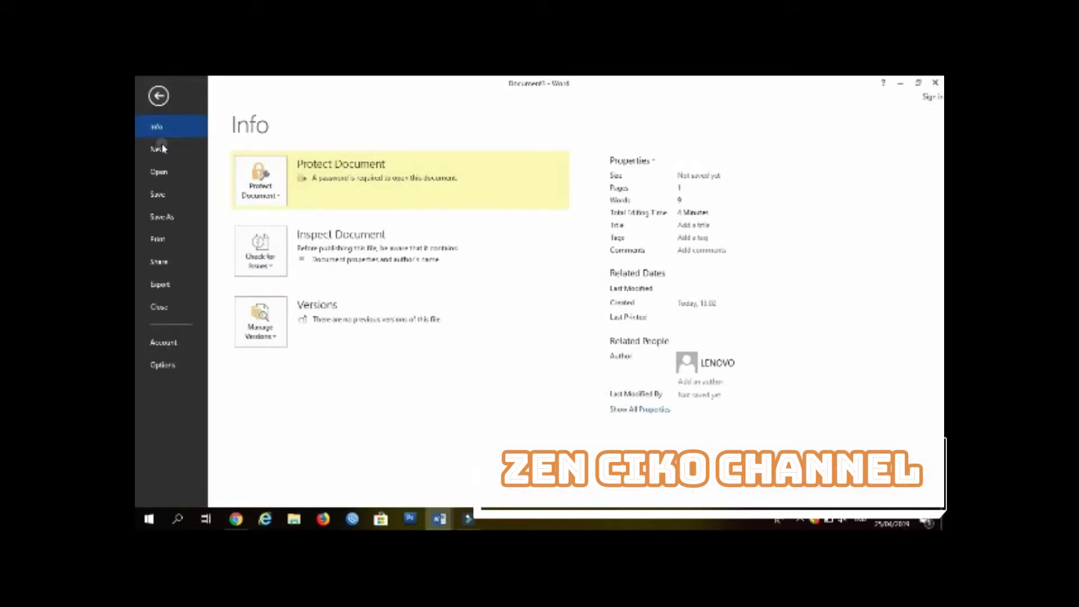
{"action": "left_click", "coordinate": [159, 196]}
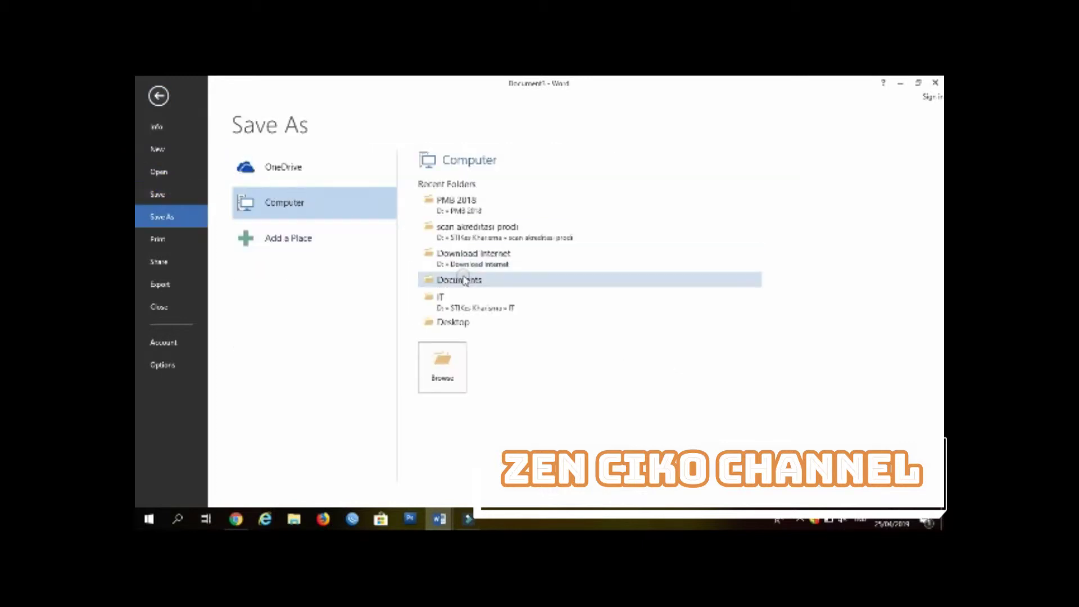
{"action": "left_click", "coordinate": [462, 281]}
{"action": "left_click", "coordinate": [390, 277]}
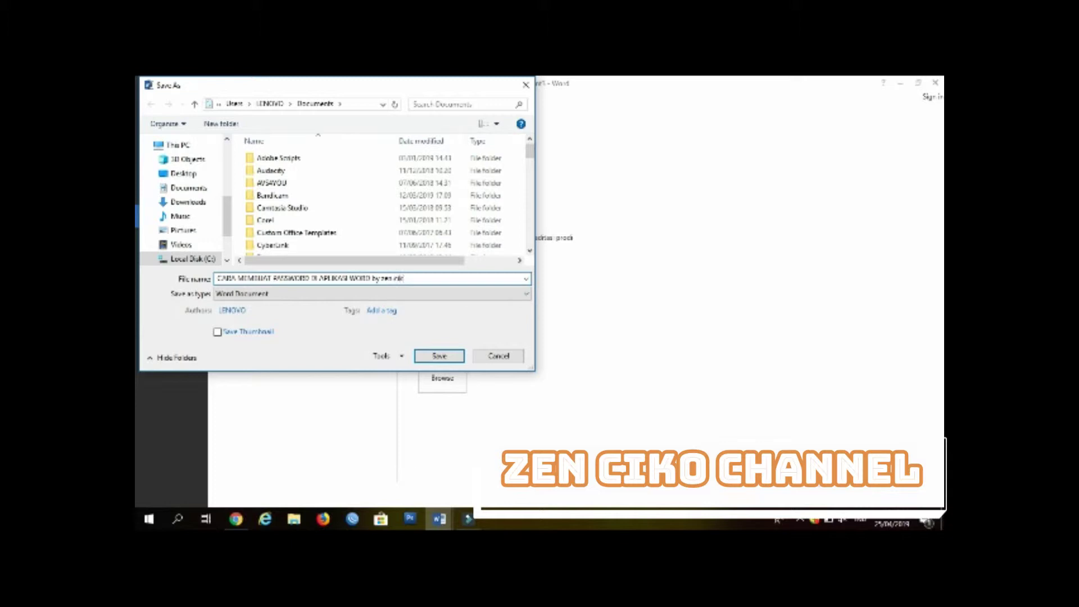
{"action": "left_click", "coordinate": [400, 356]}
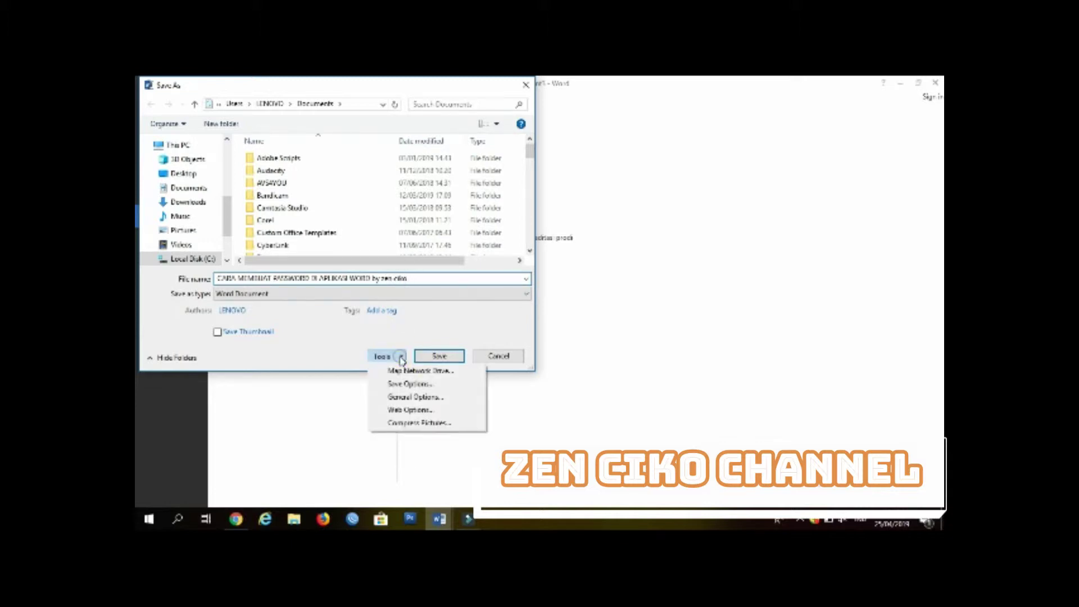
{"action": "left_click", "coordinate": [400, 357]}
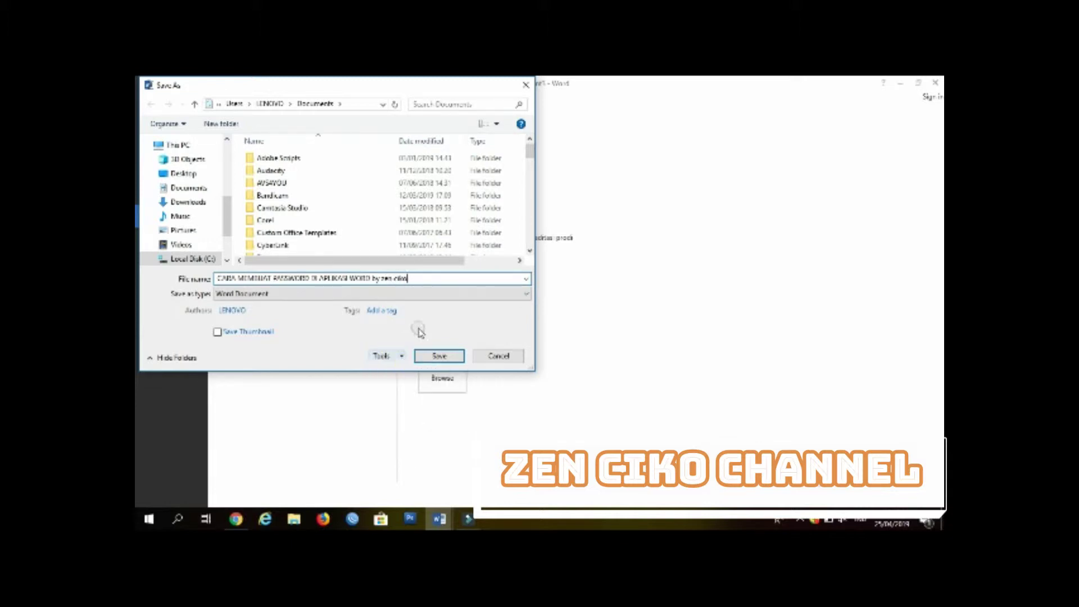
{"action": "left_click", "coordinate": [439, 357]}
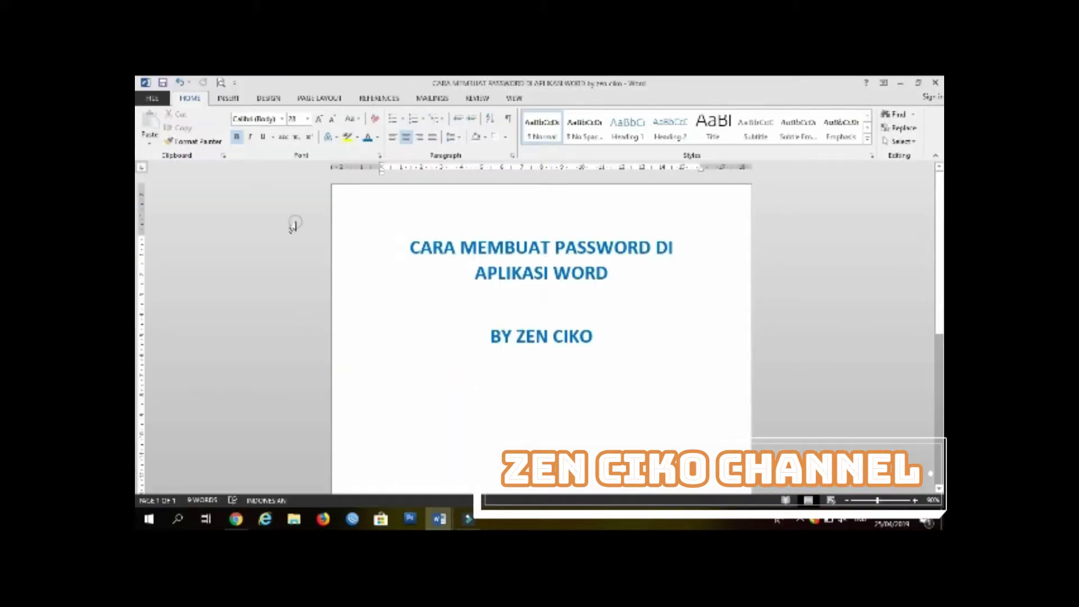
- Close Word, then browse File Explorer's Documents folder down to the saved tutorial file
{"action": "left_click", "coordinate": [936, 84]}
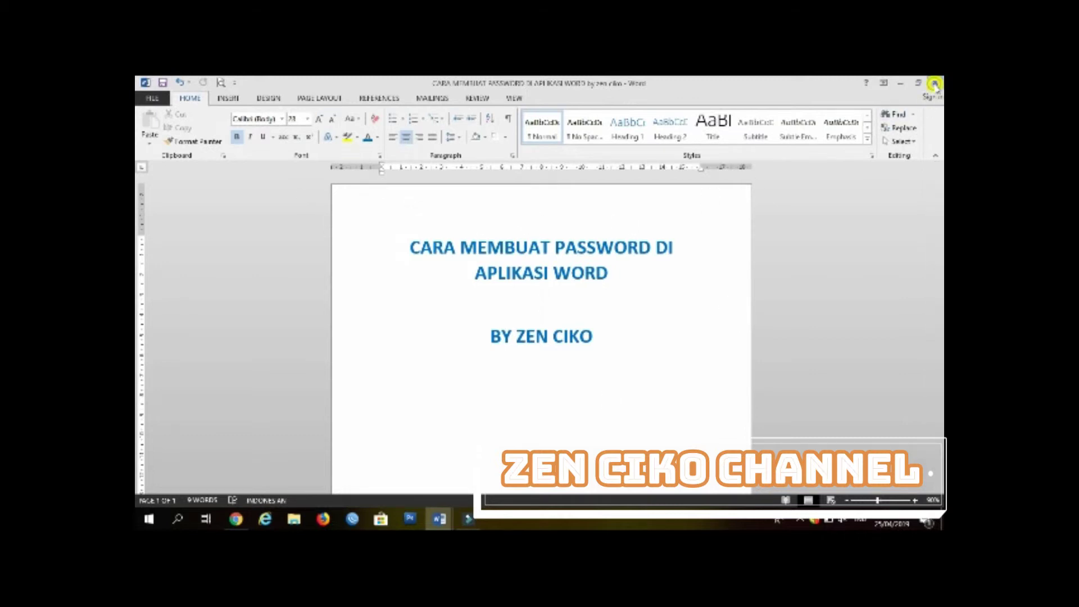
{"action": "left_click", "coordinate": [300, 519]}
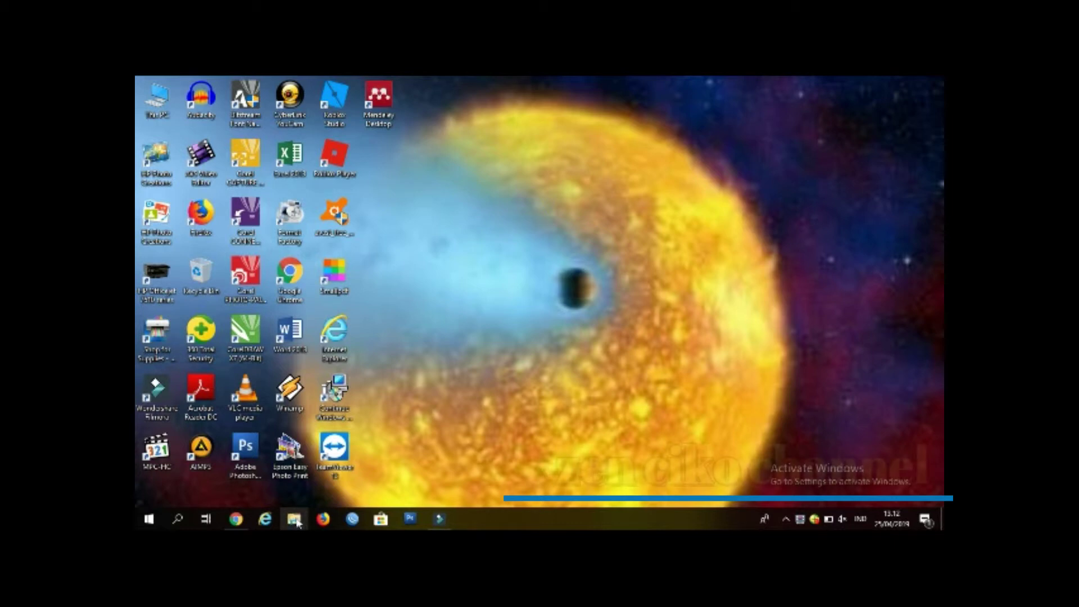
{"action": "left_click", "coordinate": [295, 519]}
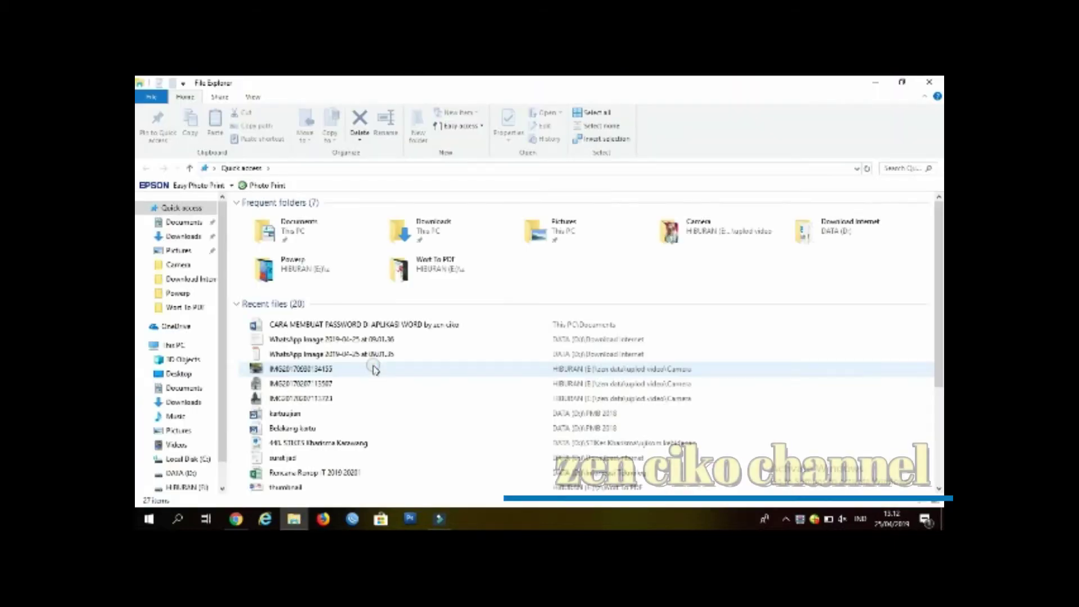
{"action": "left_click", "coordinate": [188, 225]}
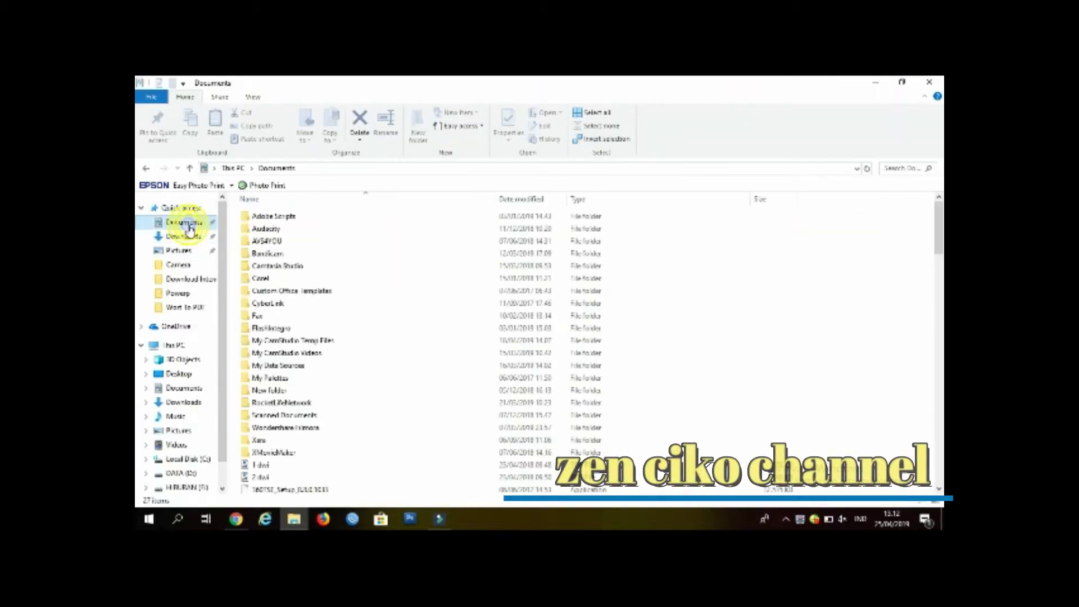
{"action": "left_click", "coordinate": [292, 428]}
{"action": "scroll", "coordinate": [296, 427], "scroll_direction": "down", "scroll_amount": 6}
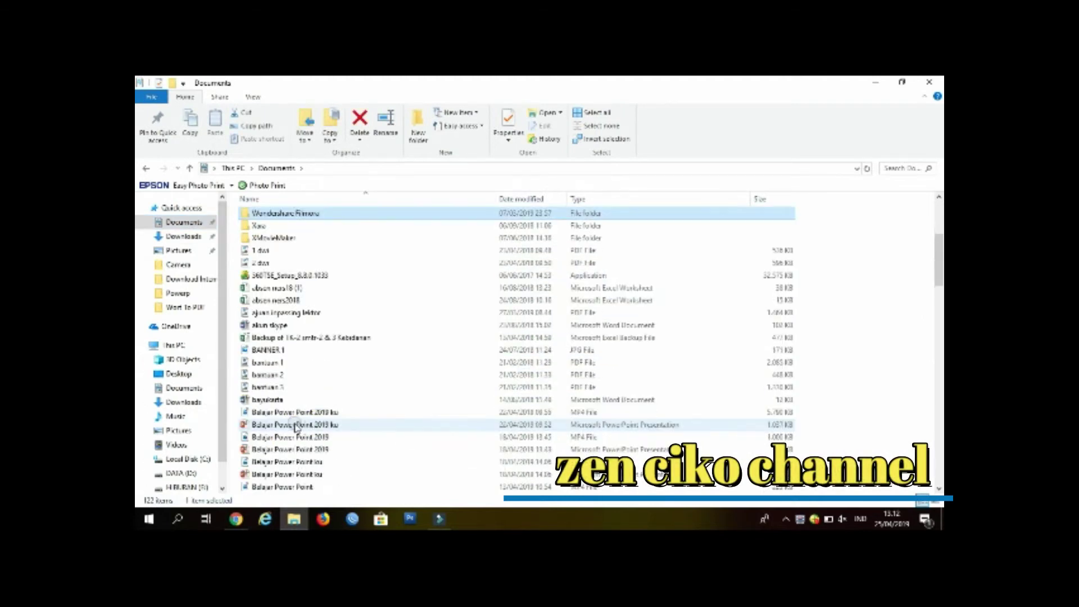
{"action": "scroll", "coordinate": [296, 427], "scroll_direction": "down", "scroll_amount": 1}
{"action": "scroll", "coordinate": [337, 427], "scroll_direction": "down", "scroll_amount": 1}
{"action": "scroll", "coordinate": [374, 419], "scroll_direction": "down", "scroll_amount": 1}
{"action": "scroll", "coordinate": [403, 427], "scroll_direction": "down", "scroll_amount": 1}
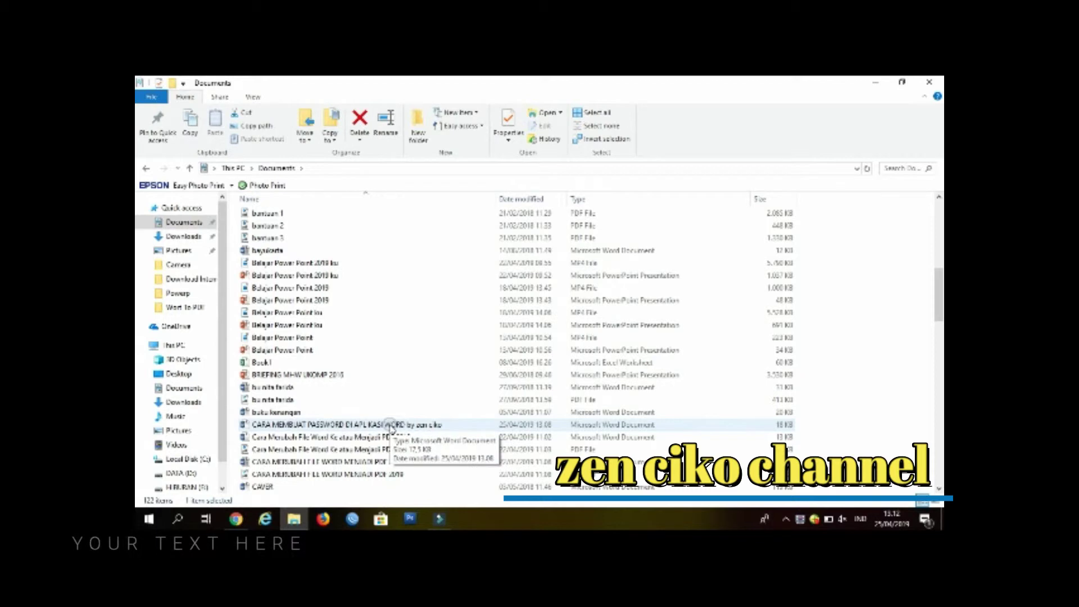
- Open the saved file, submit a wrong password, and dismiss the incorrect-password message
{"action": "double_click", "coordinate": [391, 426]}
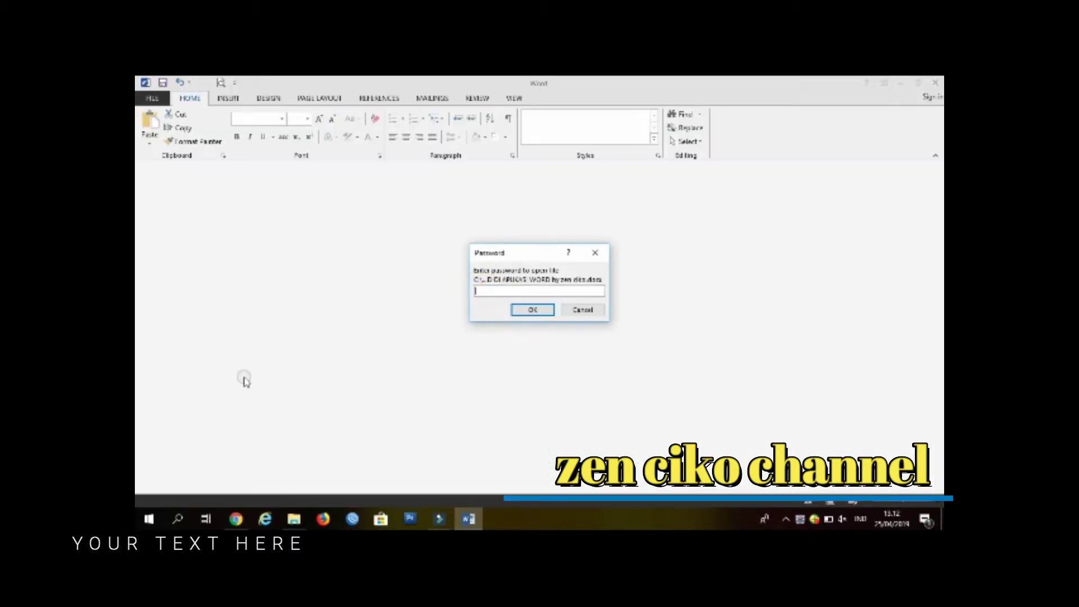
{"action": "left_click", "coordinate": [551, 288]}
{"action": "type", "text": "5"}
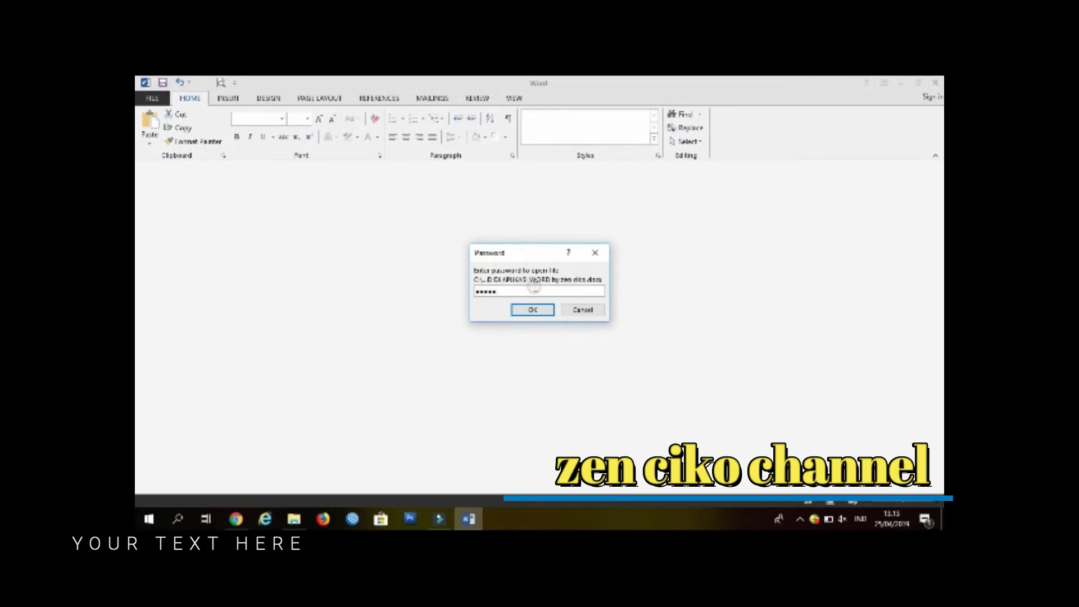
{"action": "left_click", "coordinate": [530, 310]}
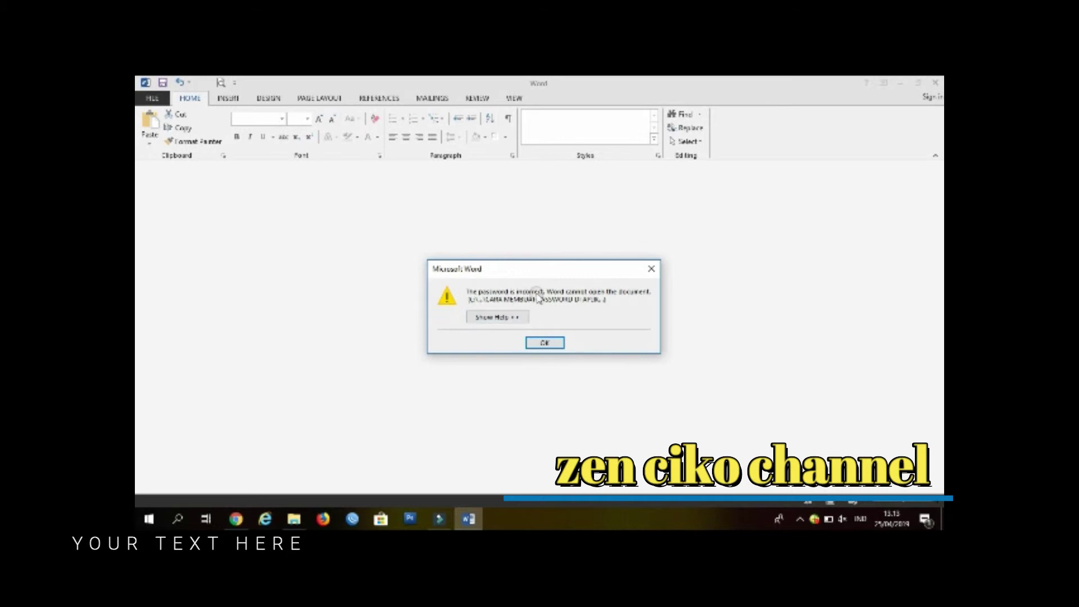
{"action": "left_click", "coordinate": [539, 344]}
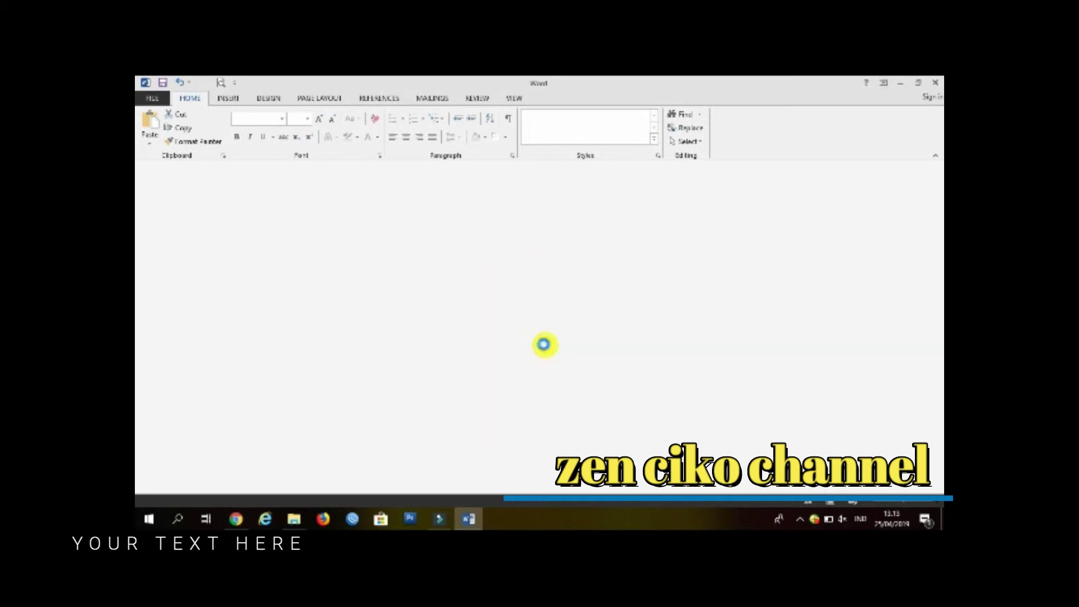
- Reopen the protected file with the correct password, then close Word again
{"action": "left_click", "coordinate": [938, 83]}
{"action": "double_click", "coordinate": [329, 424]}
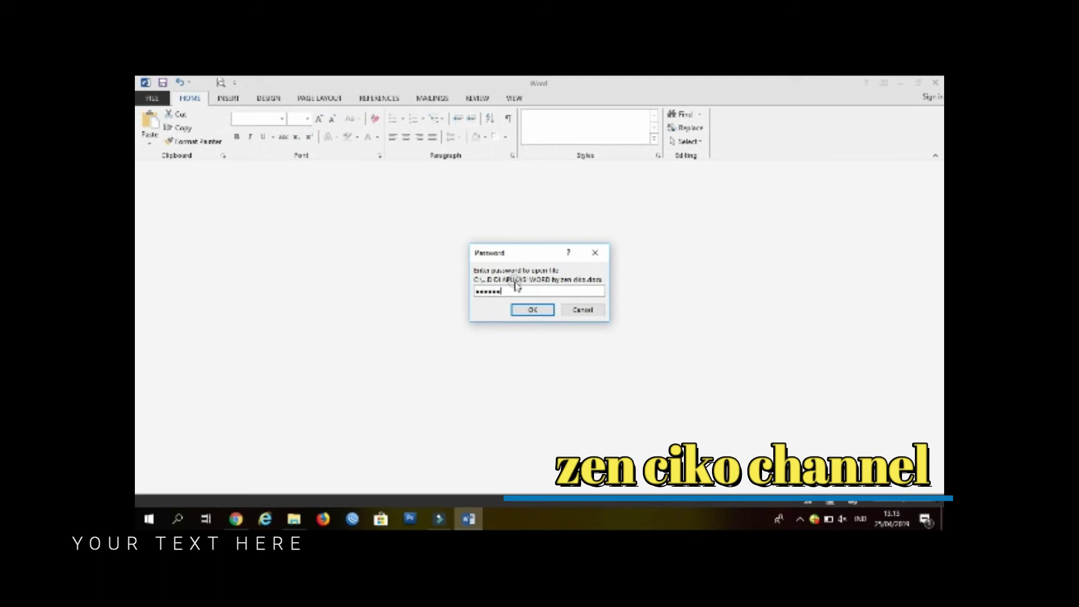
{"action": "left_click", "coordinate": [532, 309]}
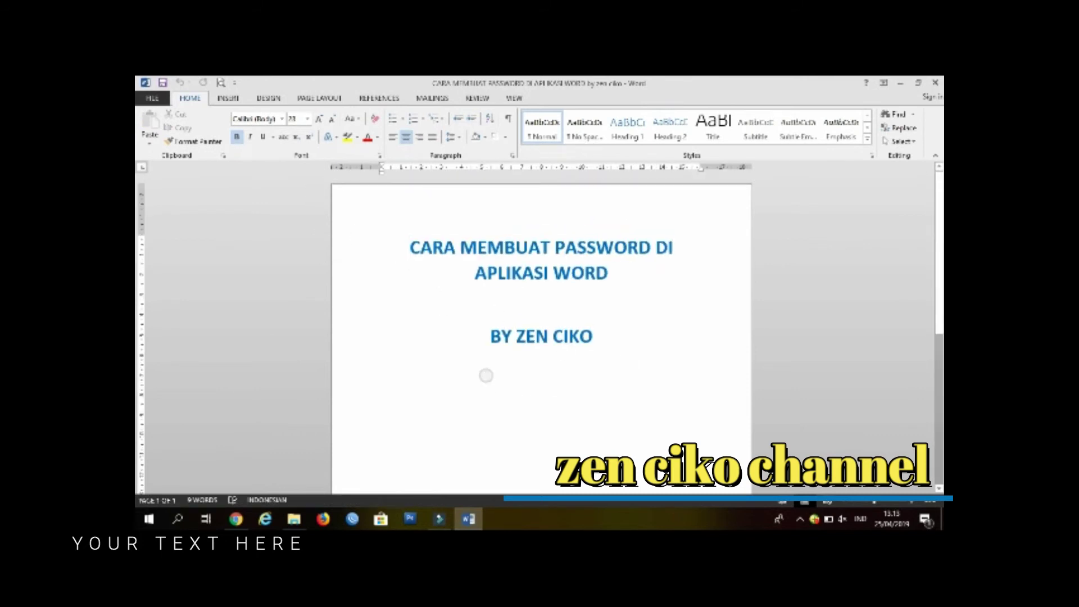
{"action": "left_click", "coordinate": [935, 85]}
{"action": "mouse_move", "coordinate": [440, 518]}
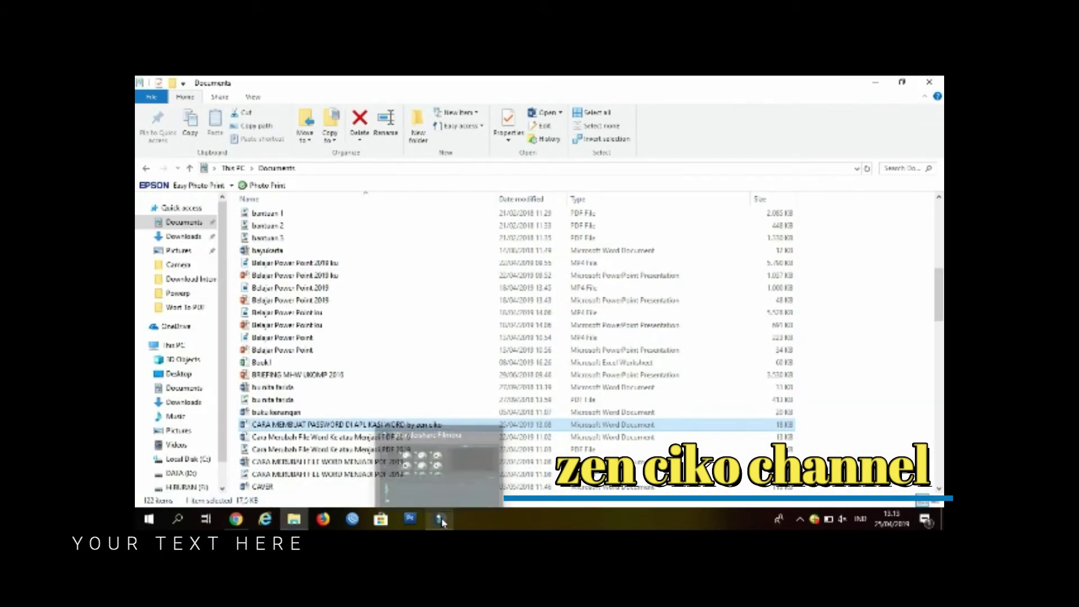
- Reopen the protected file and submit a password, receiving the password-incorrect warning
{"action": "left_click", "coordinate": [799, 518]}
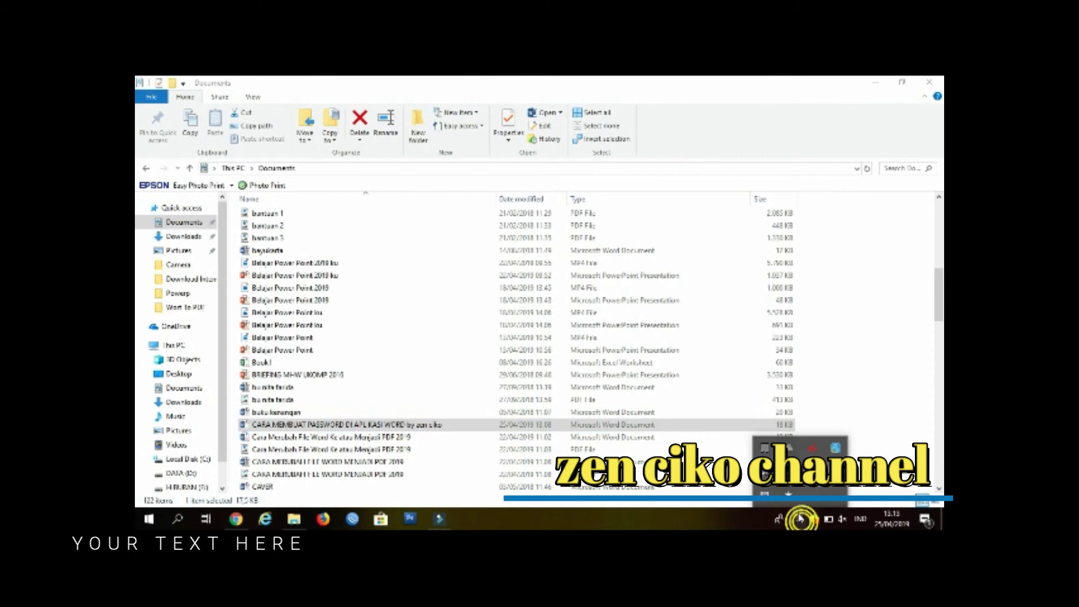
{"action": "left_click", "coordinate": [764, 495]}
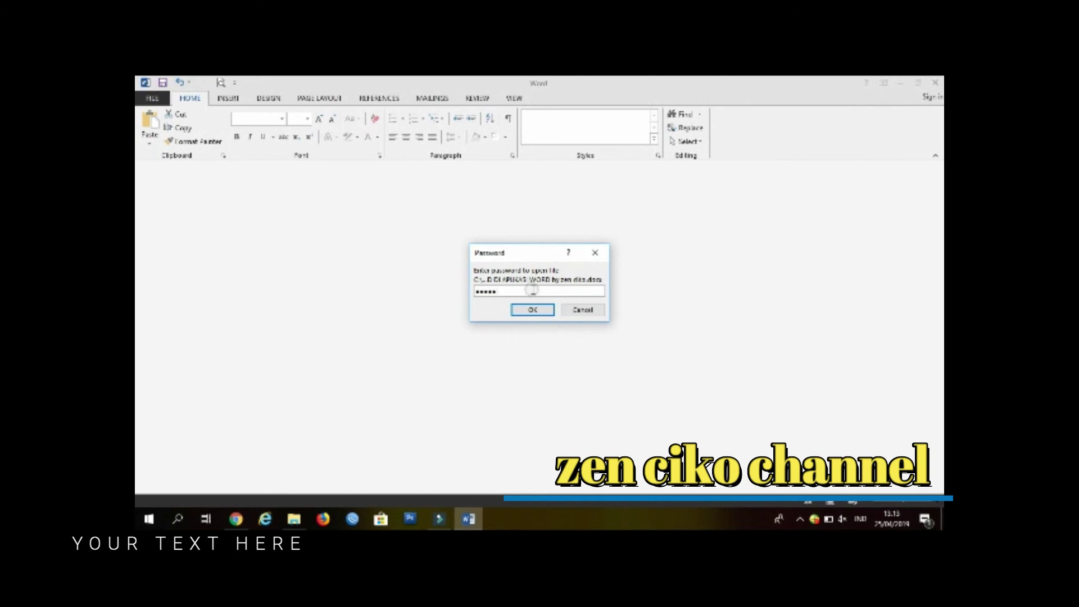
{"action": "left_click", "coordinate": [531, 313]}
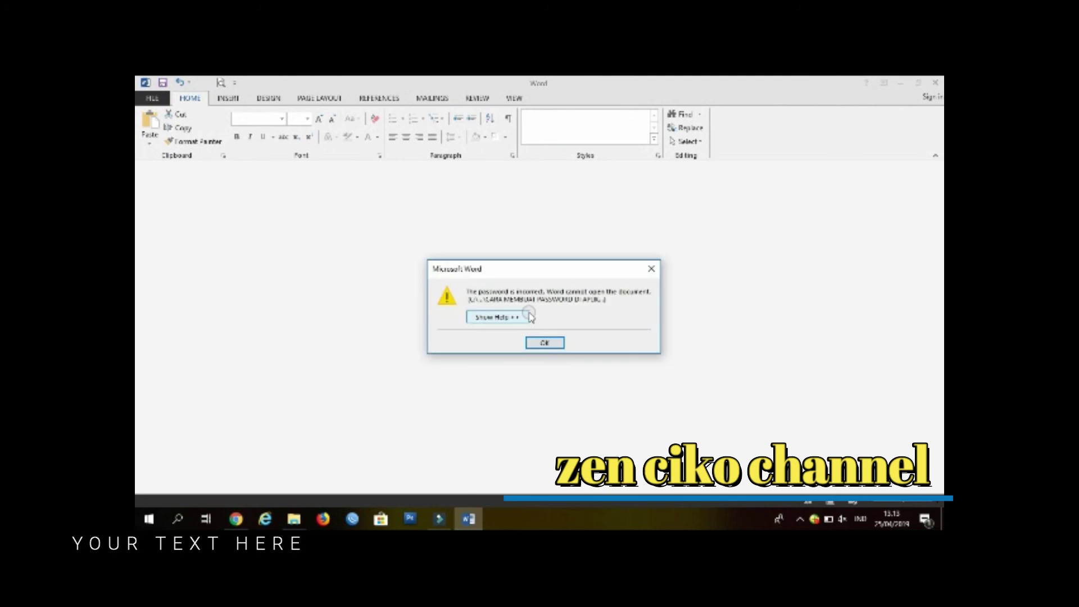